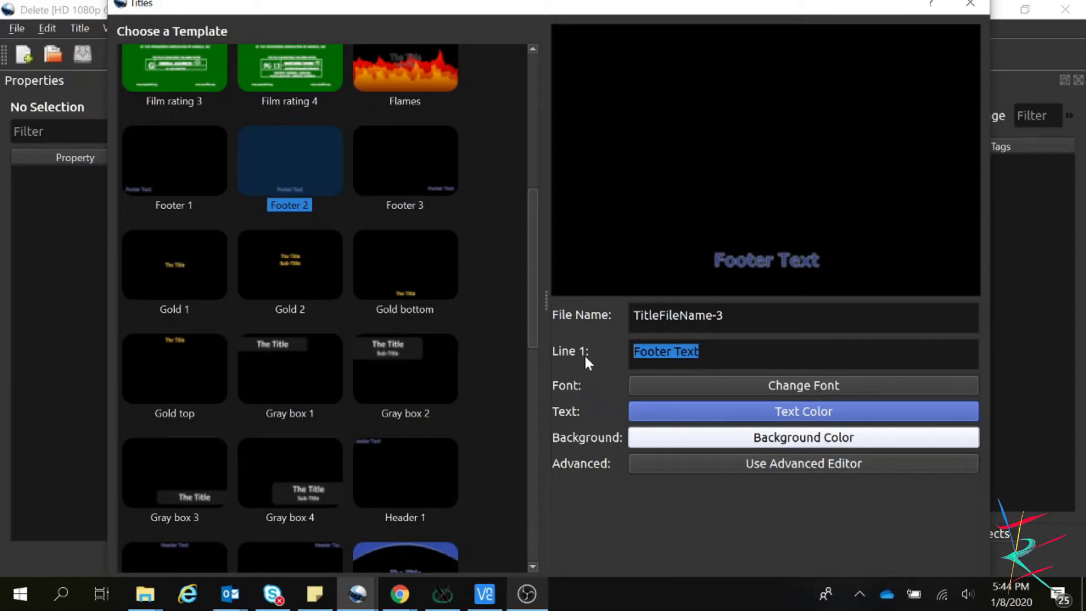
Step: Set the Footer 2 title's text to "Let's GO" in yellow (#ffff00) and save the title
{"action": "type", "text": "Let"}
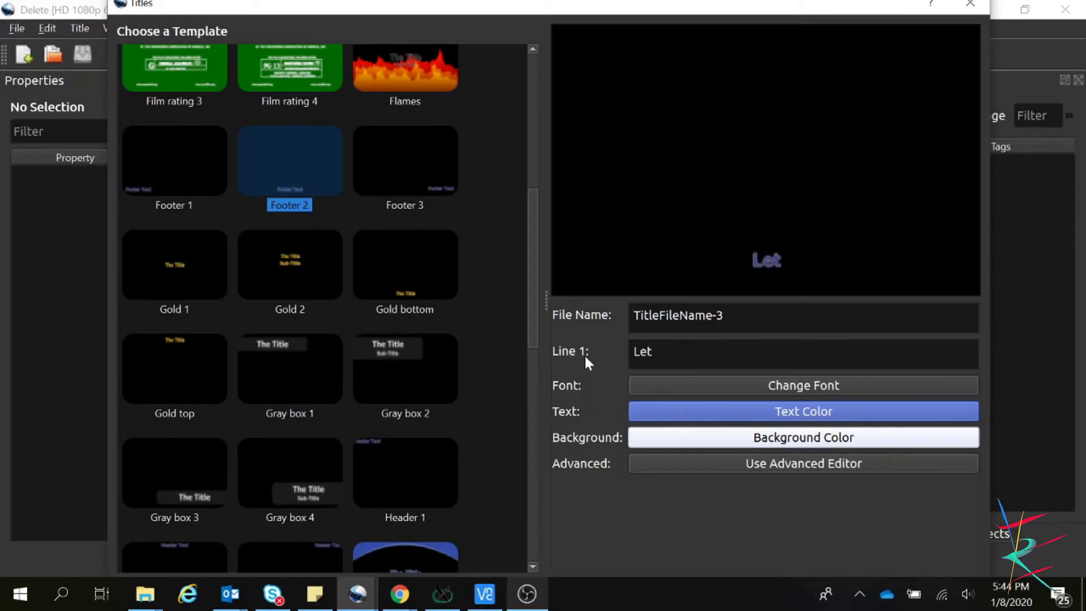
{"action": "type", "text": "'s GO"}
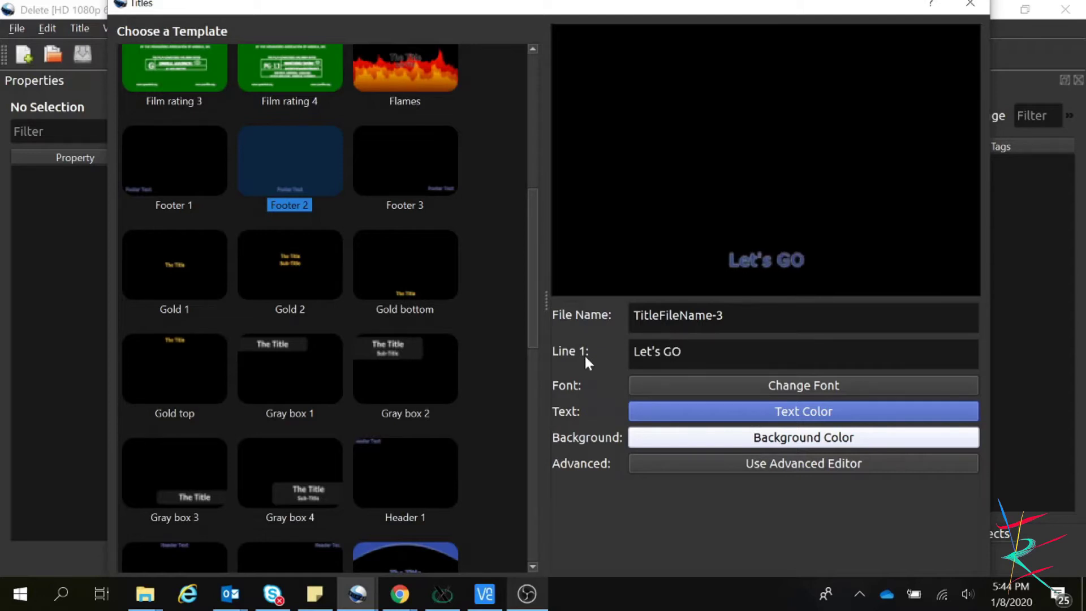
{"action": "left_click", "coordinate": [799, 411]}
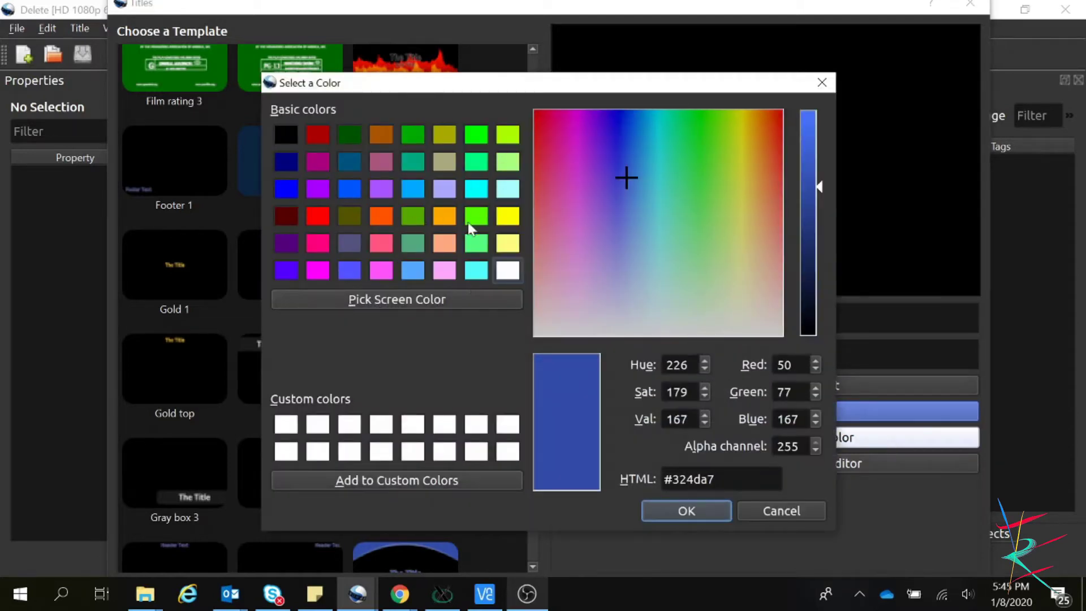
{"action": "left_click", "coordinate": [510, 218]}
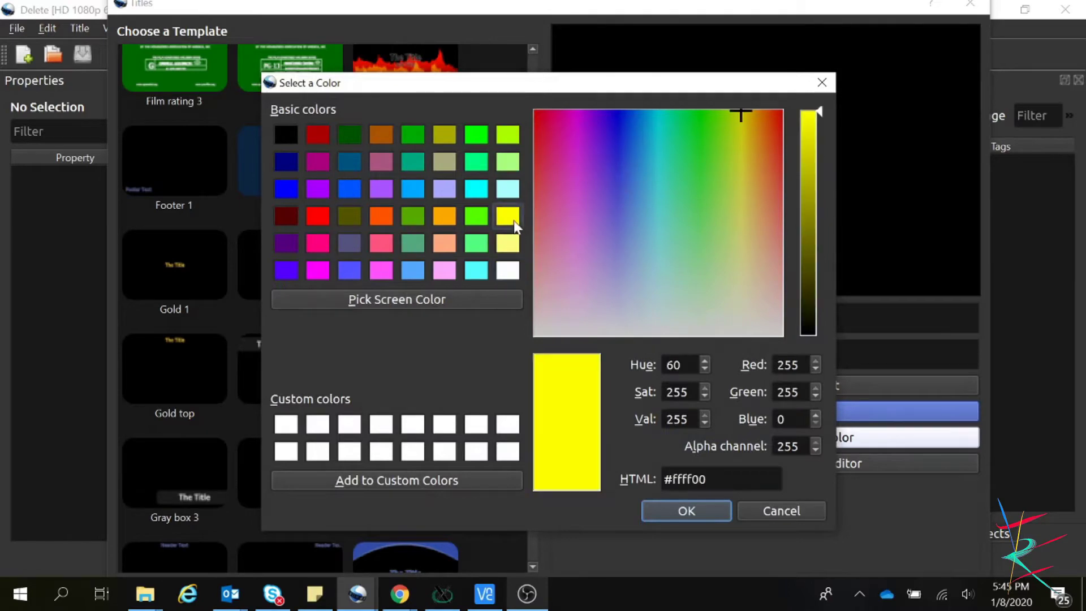
{"action": "left_click", "coordinate": [659, 511]}
{"action": "left_click_drag", "start_coordinate": [822, 16], "coordinate": [783, 23]}
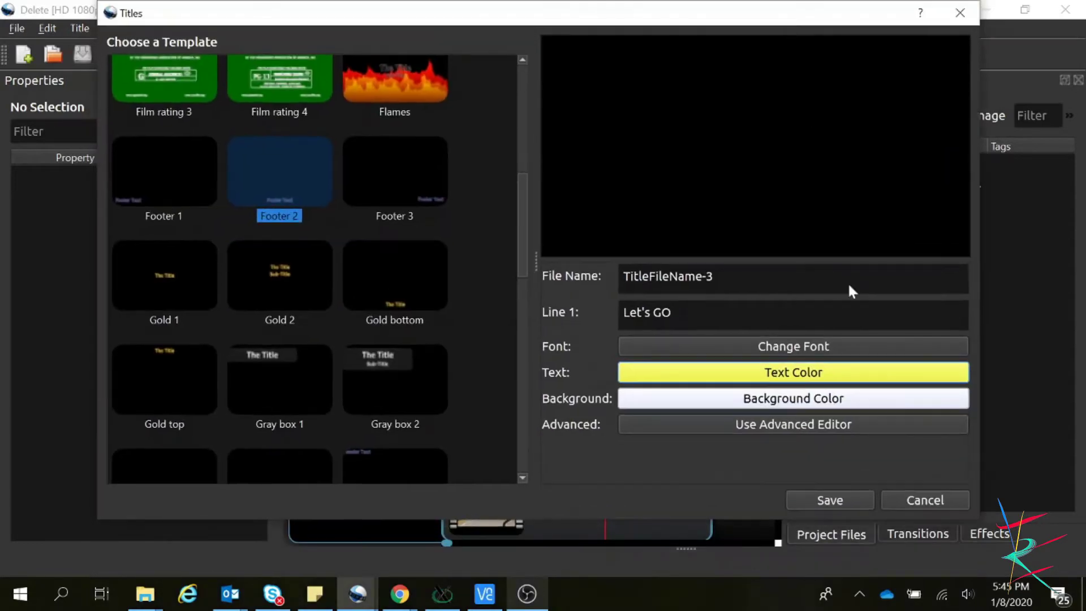
{"action": "left_click", "coordinate": [824, 499]}
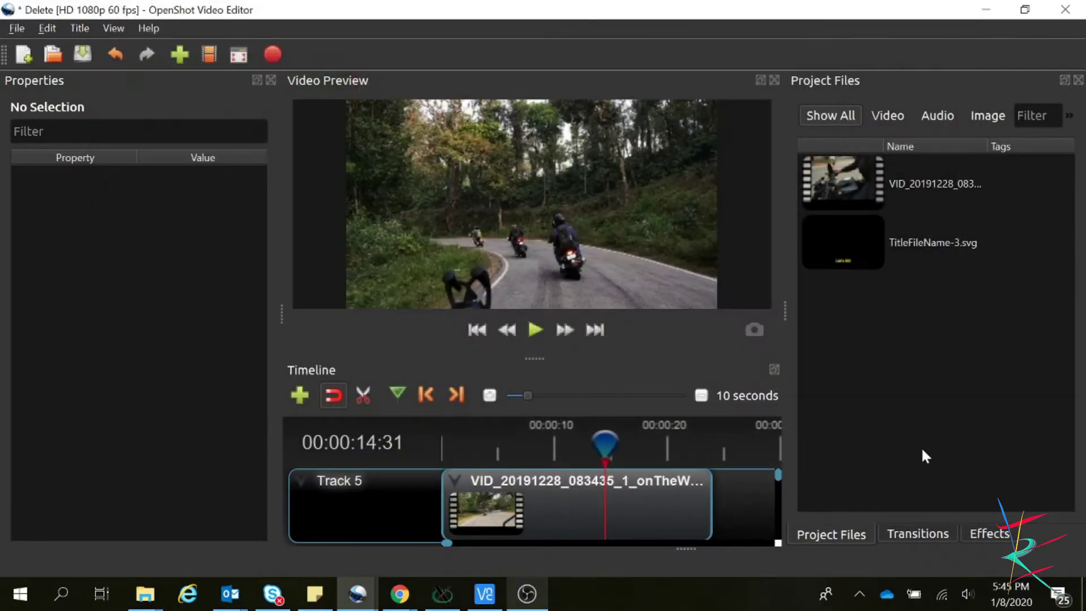
Step: Add a new track above Track 5 and place the TitleFileName-3.svg title on it
{"action": "left_click", "coordinate": [909, 249]}
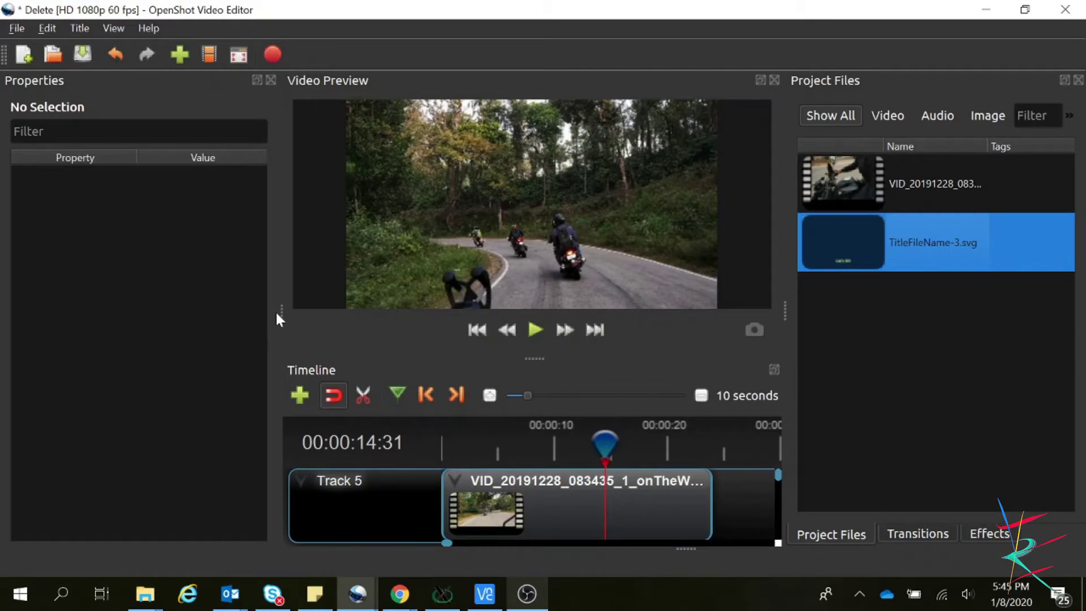
{"action": "left_click_drag", "start_coordinate": [281, 314], "coordinate": [218, 314]}
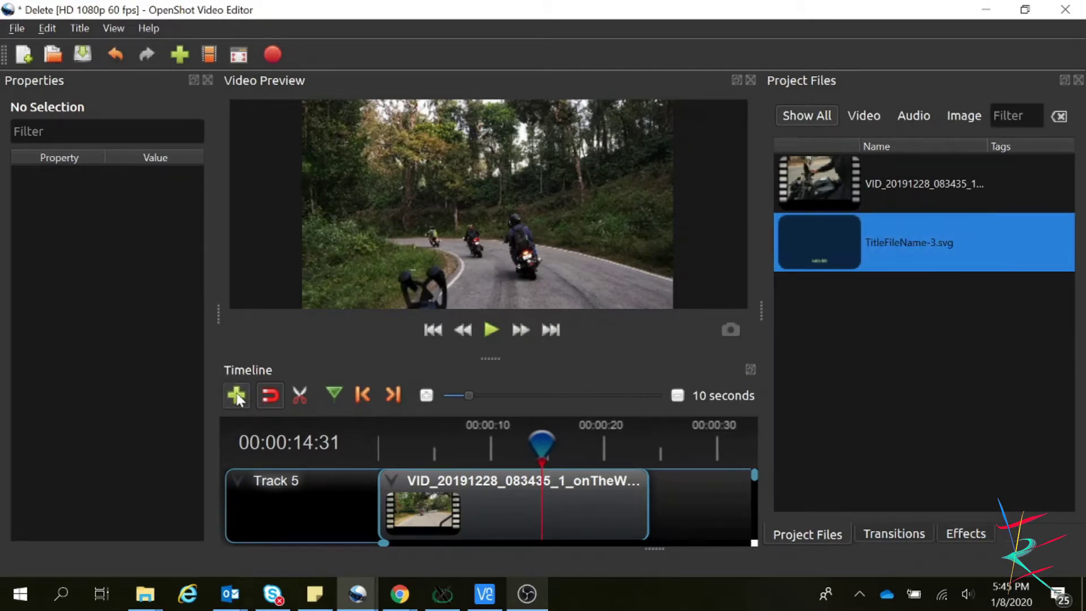
{"action": "left_click", "coordinate": [229, 396]}
{"action": "left_click_drag", "start_coordinate": [918, 239], "coordinate": [442, 483]}
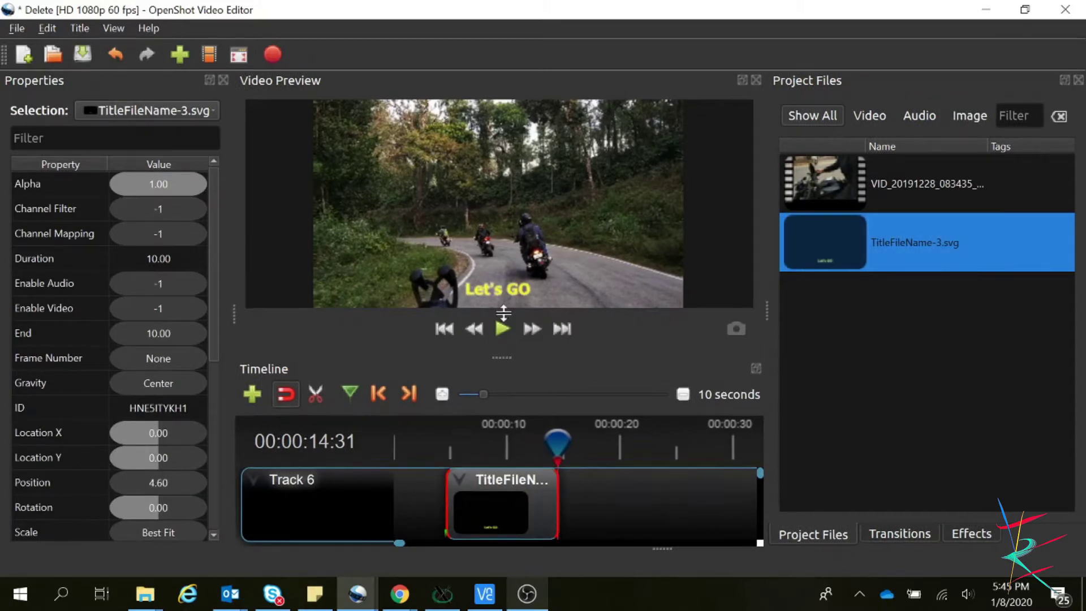
Step: Enlarge the timeline area to show both tracks and move the title clip on Track 6 to position 0.00
{"action": "left_click_drag", "start_coordinate": [498, 357], "coordinate": [500, 212]}
{"action": "left_click_drag", "start_coordinate": [503, 368], "coordinate": [516, 369]}
{"action": "left_click_drag", "start_coordinate": [502, 212], "coordinate": [502, 375]}
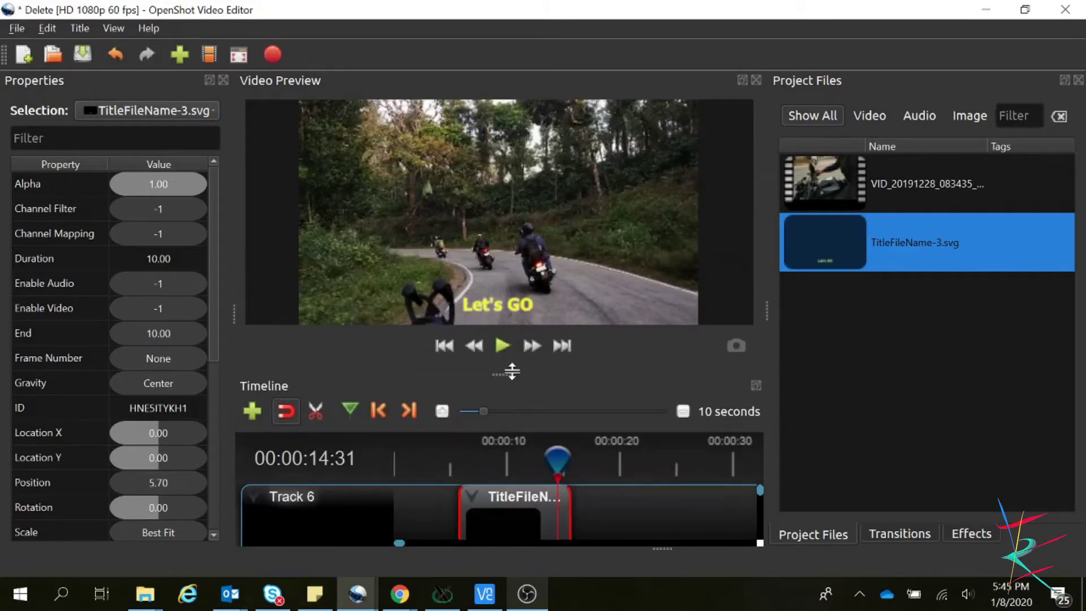
{"action": "left_click_drag", "start_coordinate": [501, 375], "coordinate": [502, 314]}
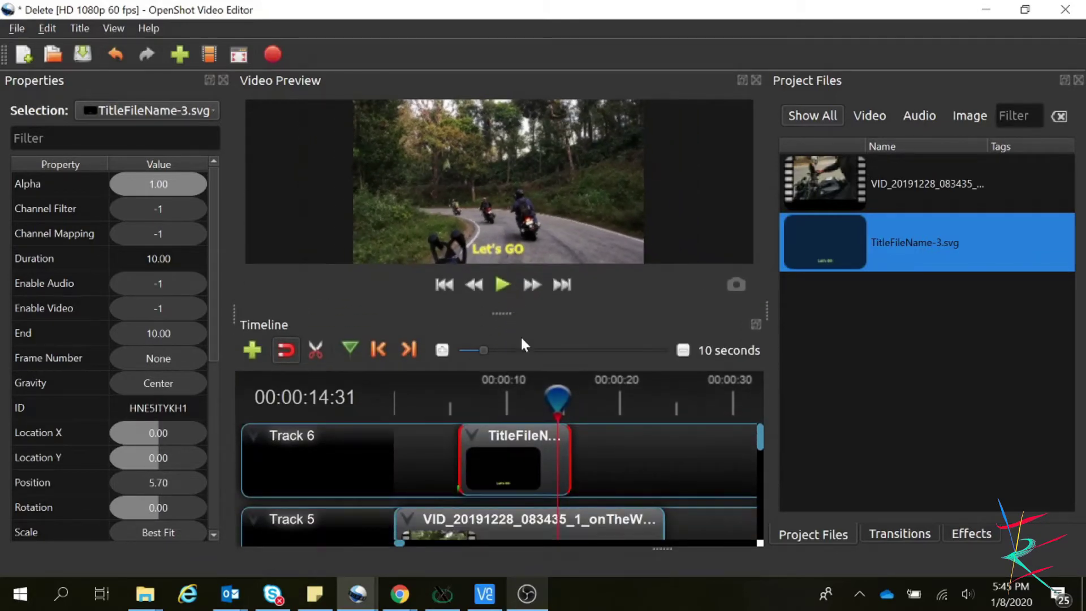
{"action": "left_click_drag", "start_coordinate": [522, 447], "coordinate": [472, 439]}
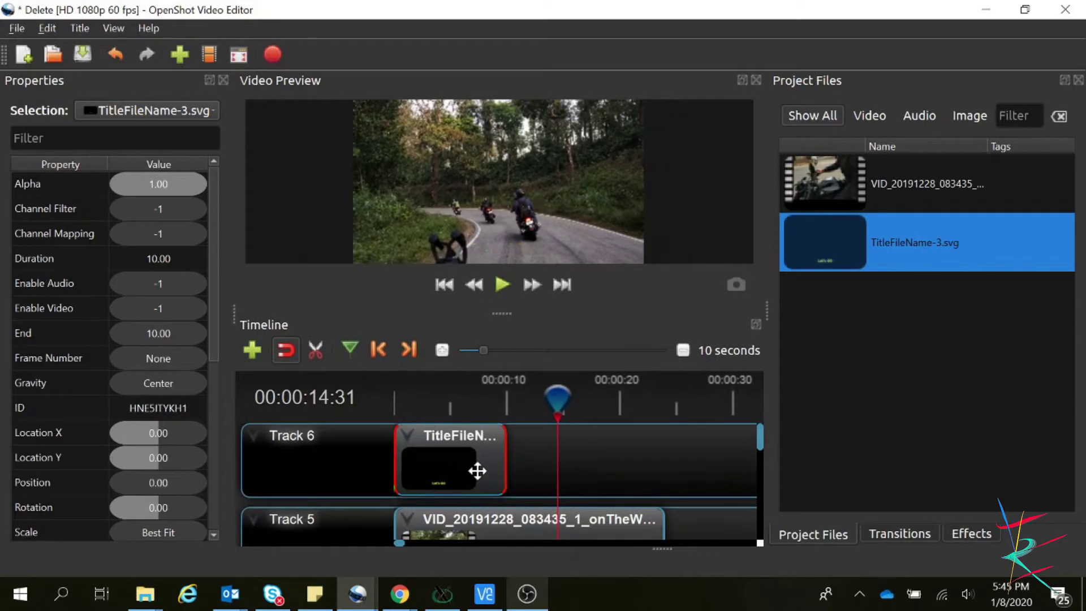
Step: At 00:00:00:01, enable Transform on the title clip and move the title to about X 0.01, Y -0.03
{"action": "left_click", "coordinate": [398, 397]}
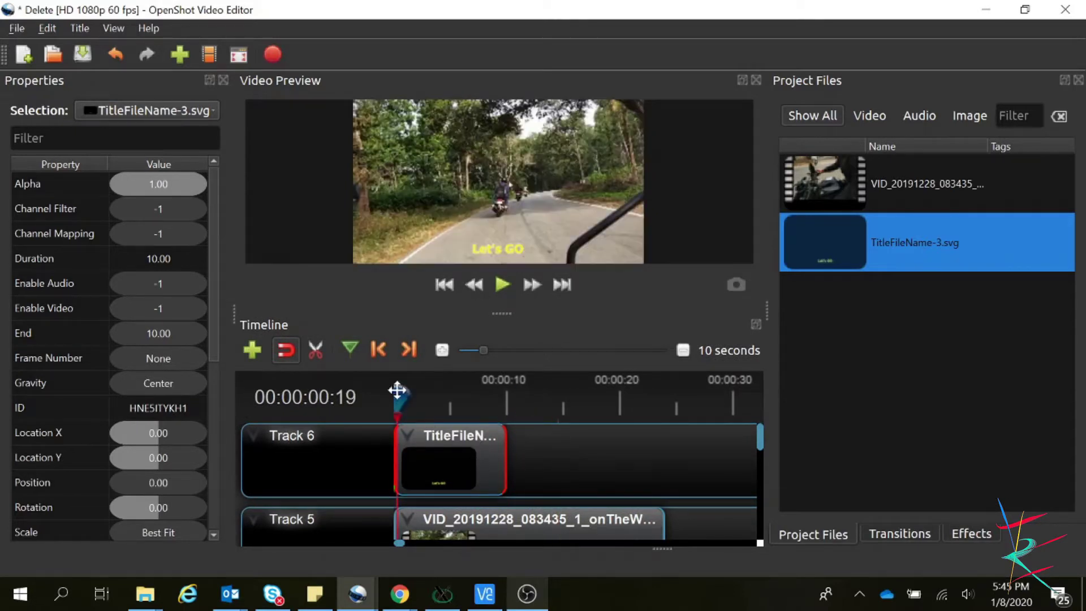
{"action": "left_click", "coordinate": [396, 398]}
{"action": "left_click", "coordinate": [394, 398]}
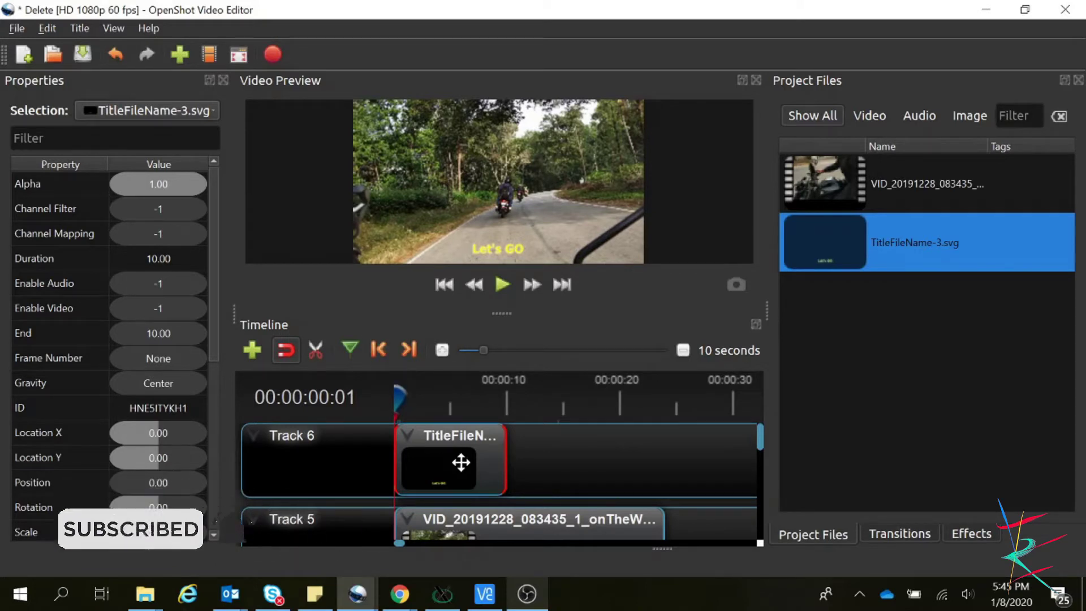
{"action": "left_click", "coordinate": [393, 396]}
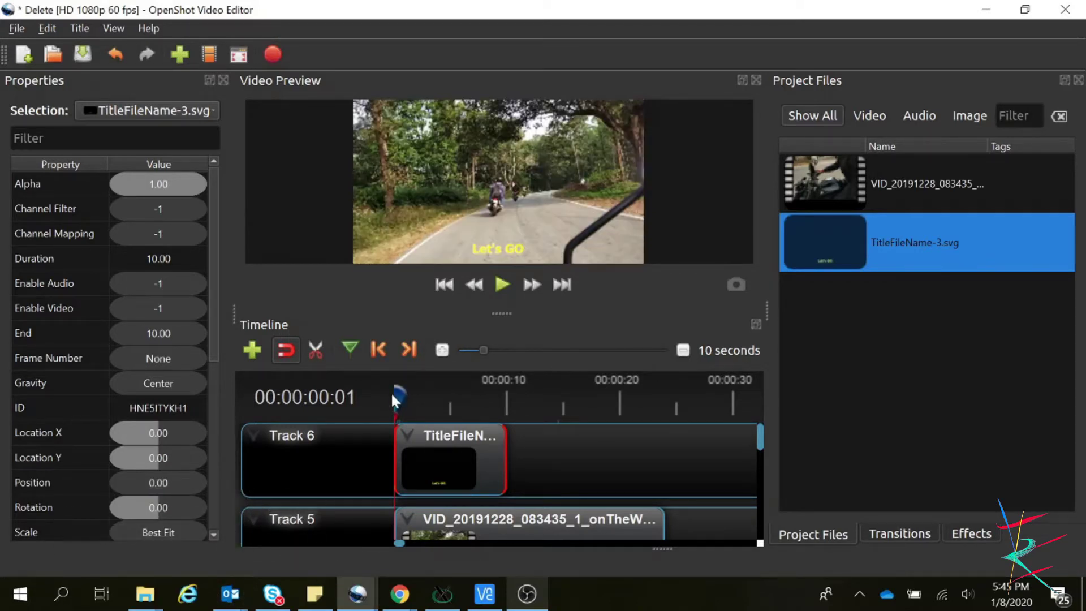
{"action": "right_click", "coordinate": [448, 456]}
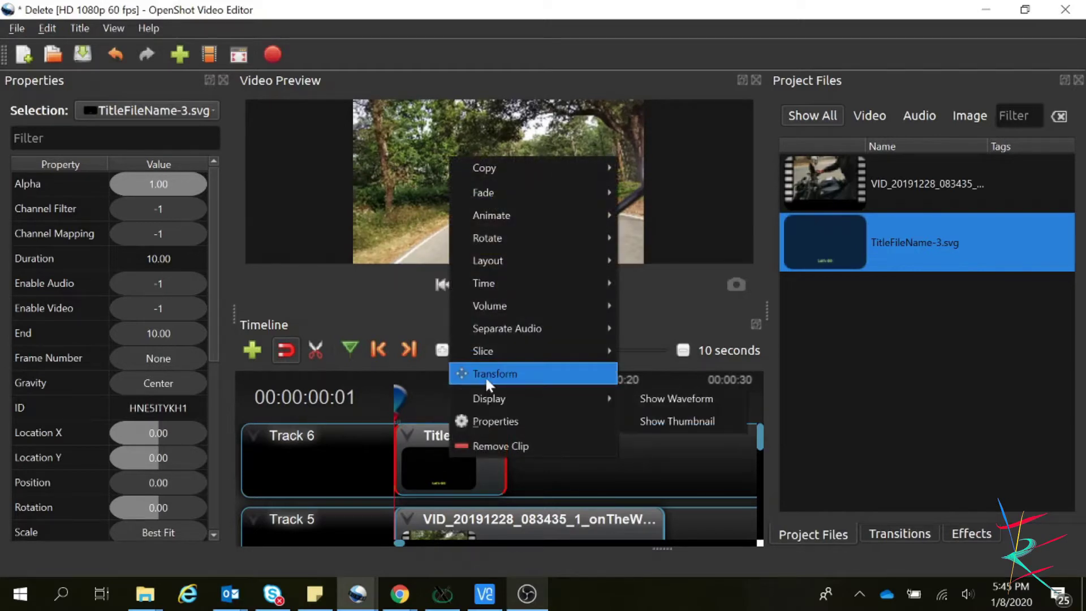
{"action": "left_click", "coordinate": [485, 375]}
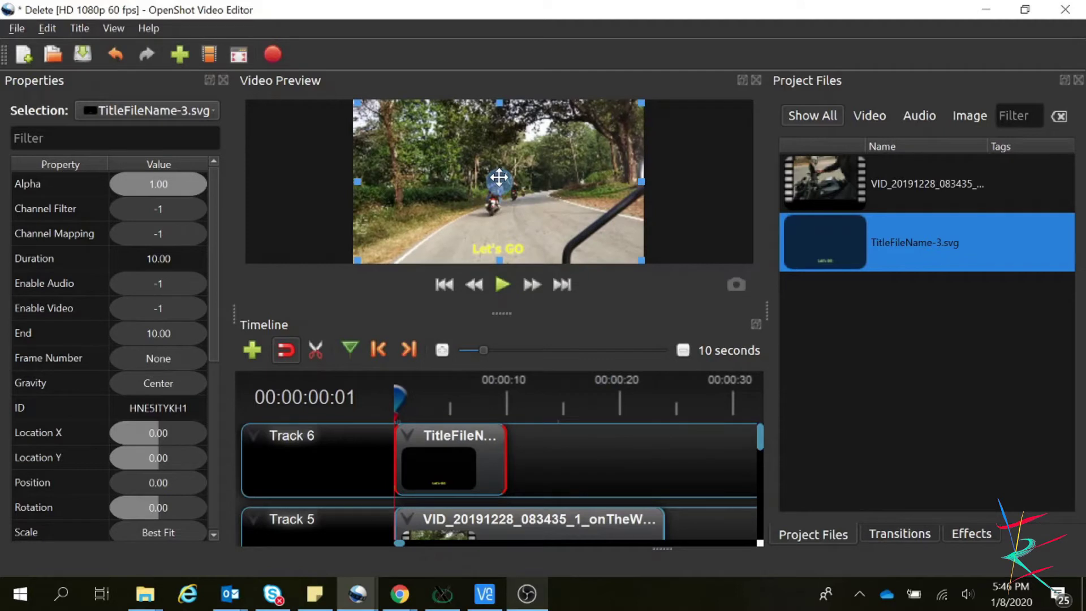
{"action": "left_click_drag", "start_coordinate": [499, 177], "coordinate": [502, 171]}
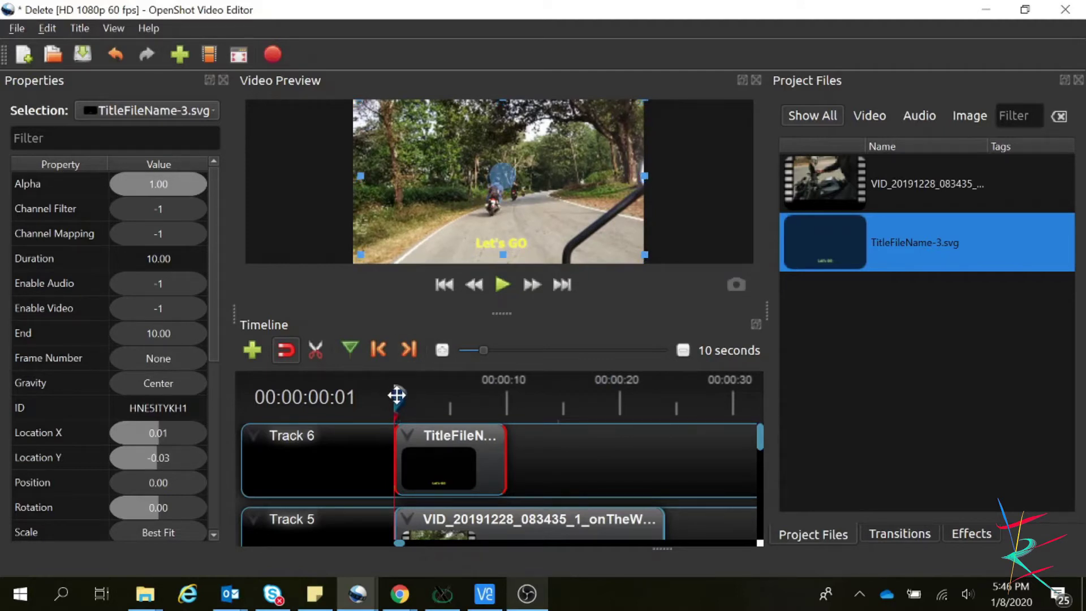
Step: Keyframe the title's location to about X 0.05, Y -0.08 at 00:00:00:55 and X 0.06, Y -0.10 at 00:00:01:37
{"action": "left_click_drag", "start_coordinate": [397, 394], "coordinate": [404, 396]}
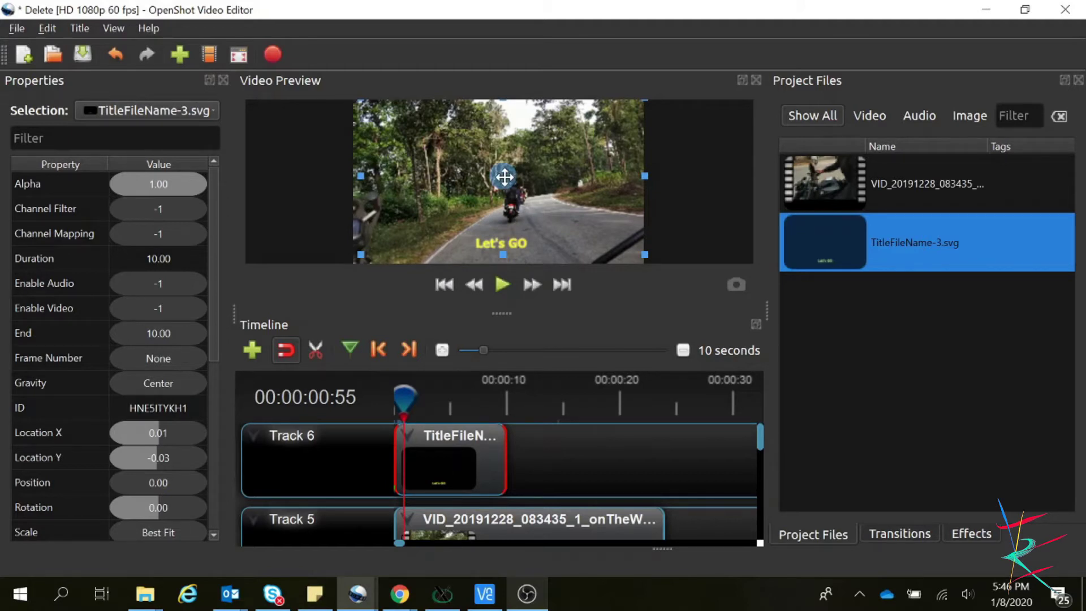
{"action": "left_click_drag", "start_coordinate": [504, 177], "coordinate": [517, 170]}
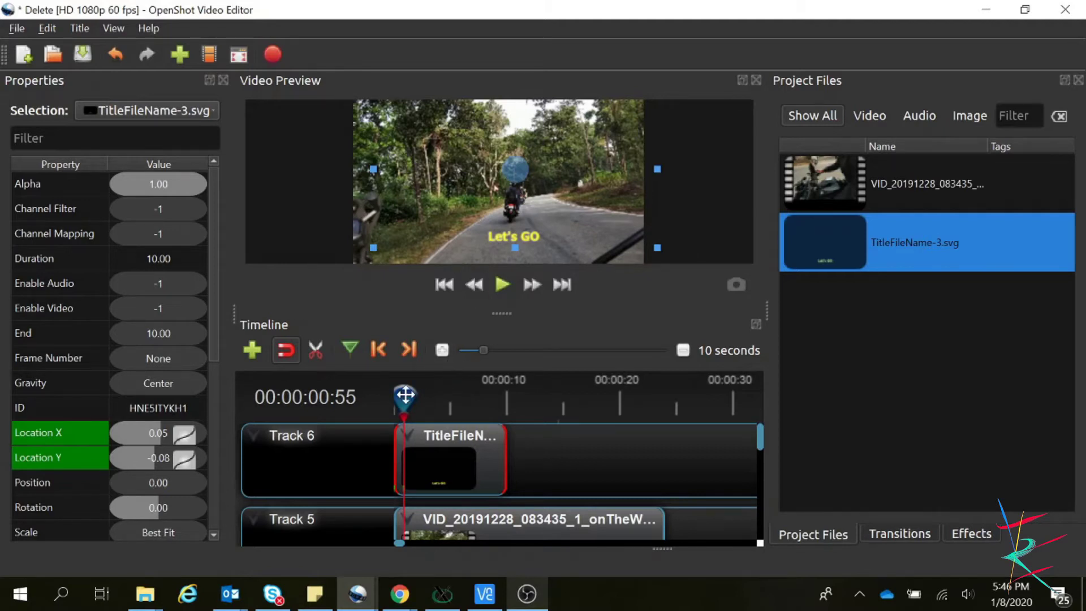
{"action": "left_click_drag", "start_coordinate": [405, 394], "coordinate": [412, 395]}
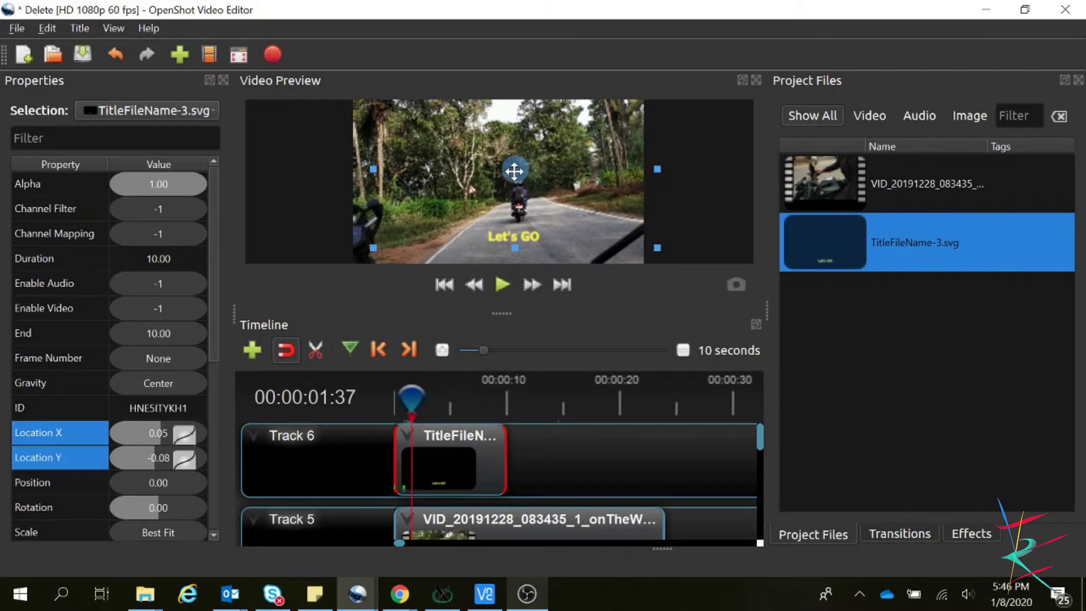
{"action": "left_click_drag", "start_coordinate": [514, 171], "coordinate": [516, 167]}
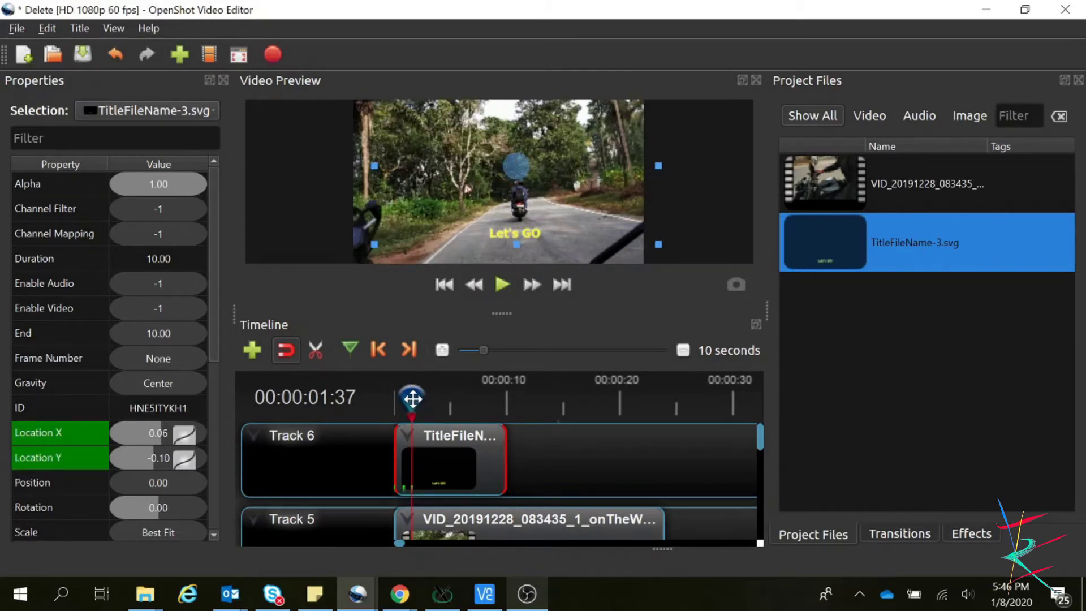
Step: Raise the title to about Y -0.13 at 00:00:02:01 and scale it down slightly at 00:00:02:31
{"action": "left_click_drag", "start_coordinate": [412, 397], "coordinate": [416, 399]}
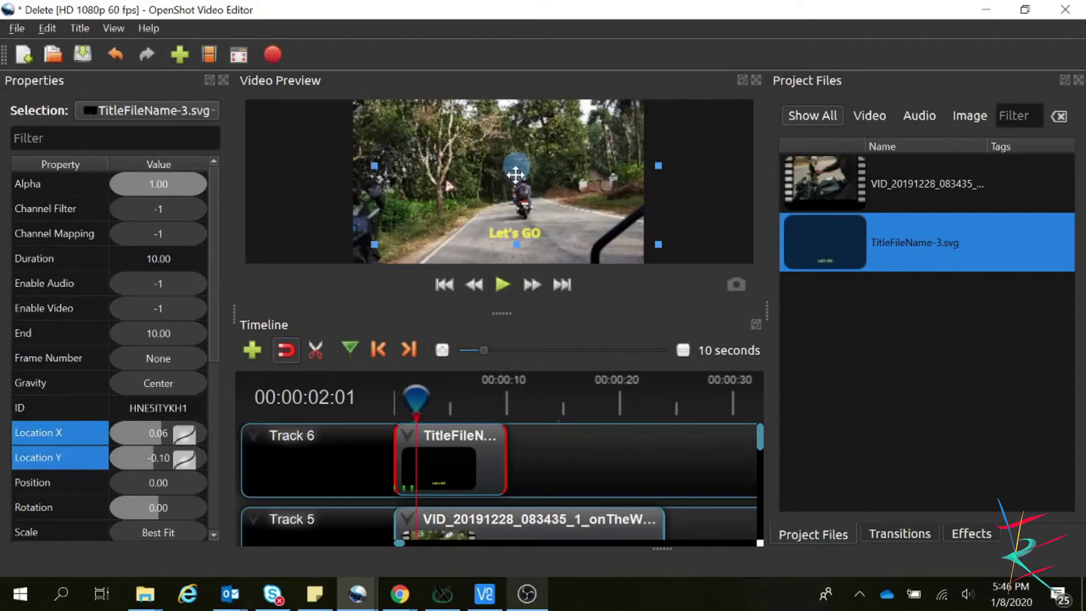
{"action": "left_click_drag", "start_coordinate": [516, 167], "coordinate": [517, 162]}
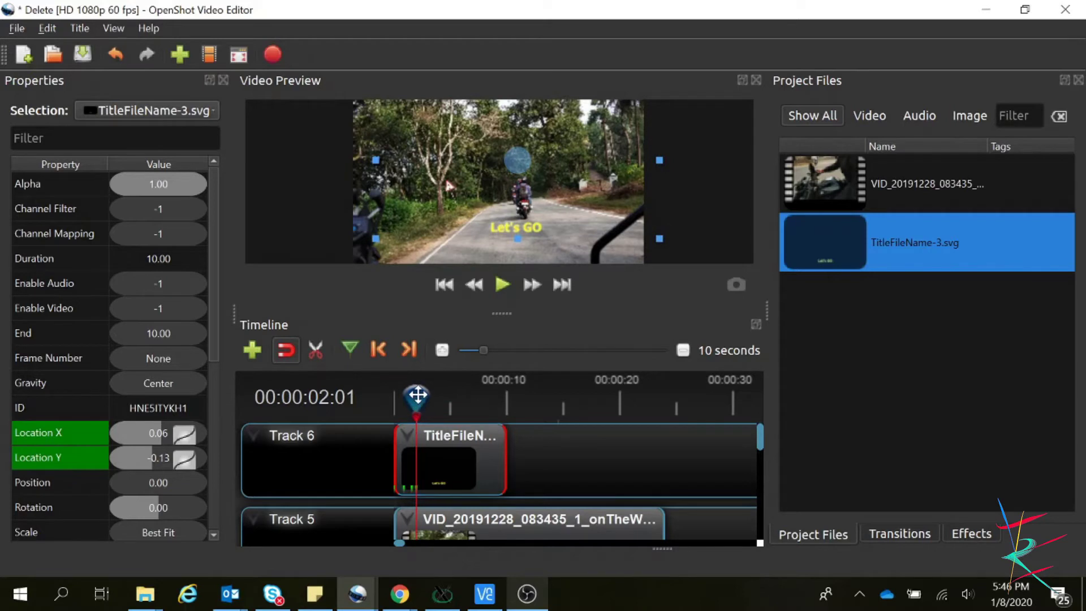
{"action": "left_click_drag", "start_coordinate": [417, 397], "coordinate": [422, 399]}
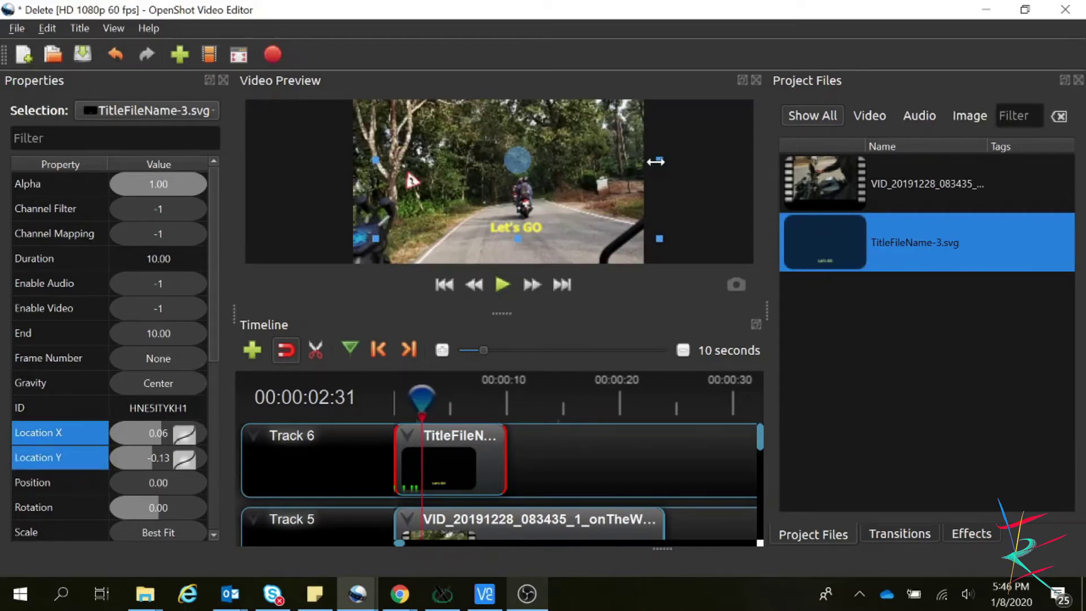
{"action": "left_click_drag", "start_coordinate": [656, 238], "coordinate": [634, 237]}
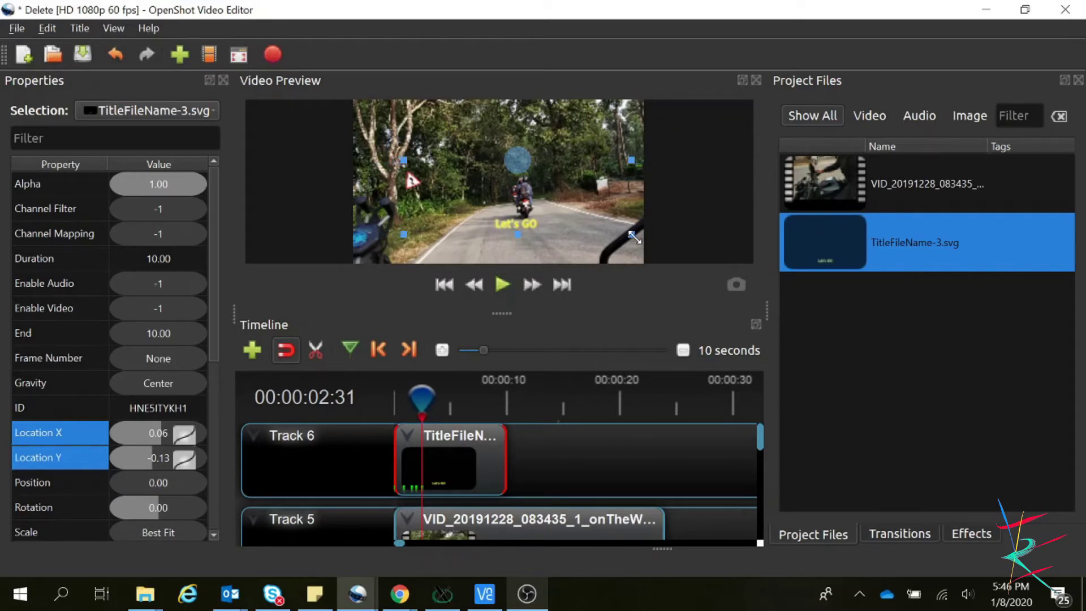
Step: Keyframe the title's location to about X 0.08, Y -0.17 at 00:00:02:55
{"action": "left_click", "coordinate": [425, 396]}
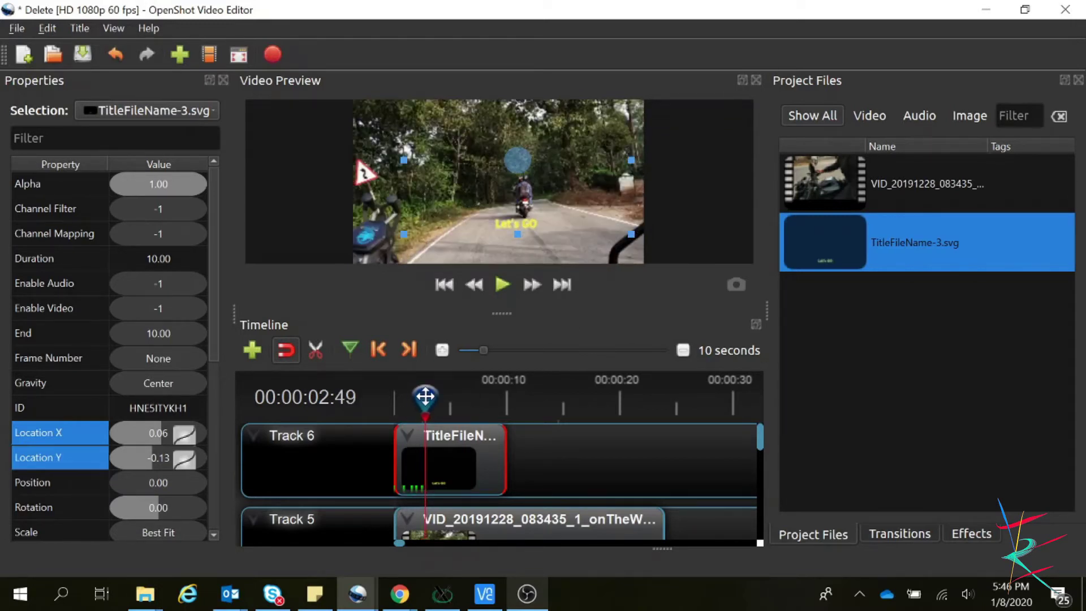
{"action": "left_click_drag", "start_coordinate": [425, 396], "coordinate": [427, 396]}
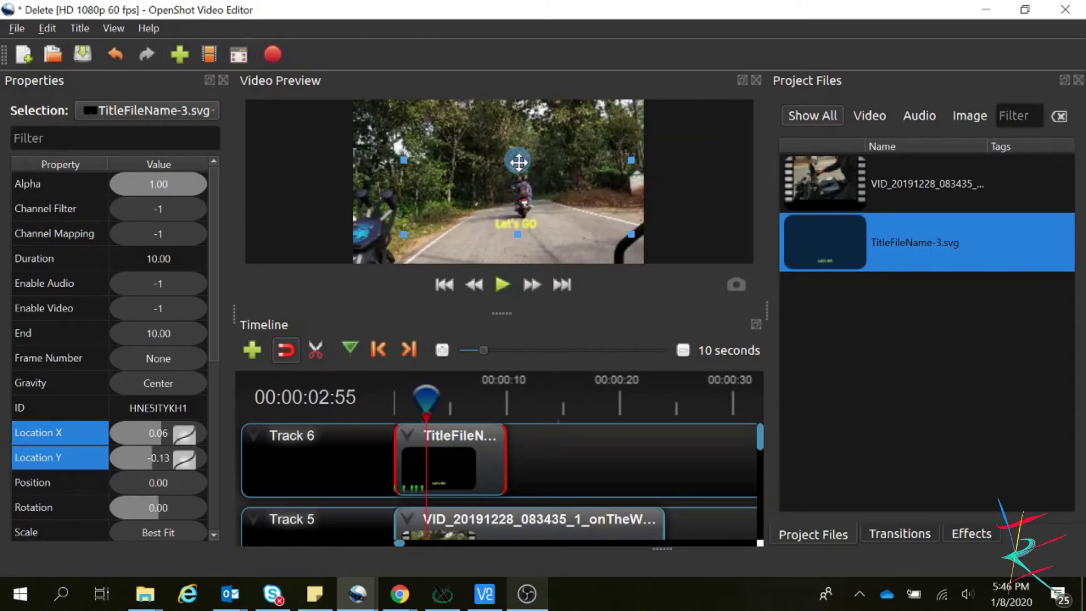
{"action": "left_click", "coordinate": [519, 162]}
{"action": "left_click_drag", "start_coordinate": [519, 162], "coordinate": [525, 155]}
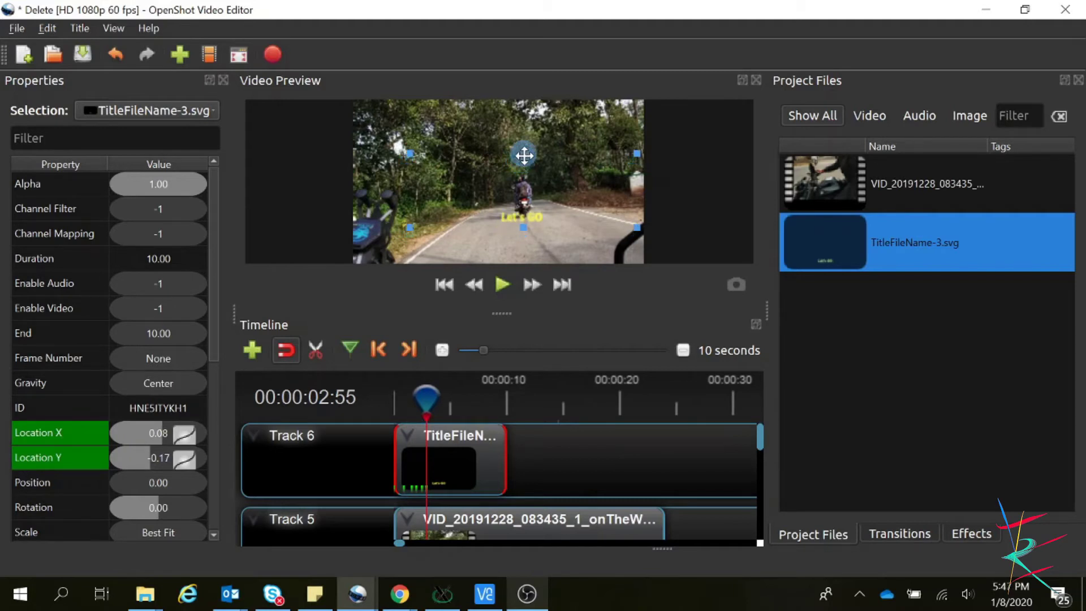
Step: Save the project and scale the title down further at 00:00:03:37
{"action": "left_click", "coordinate": [443, 402]}
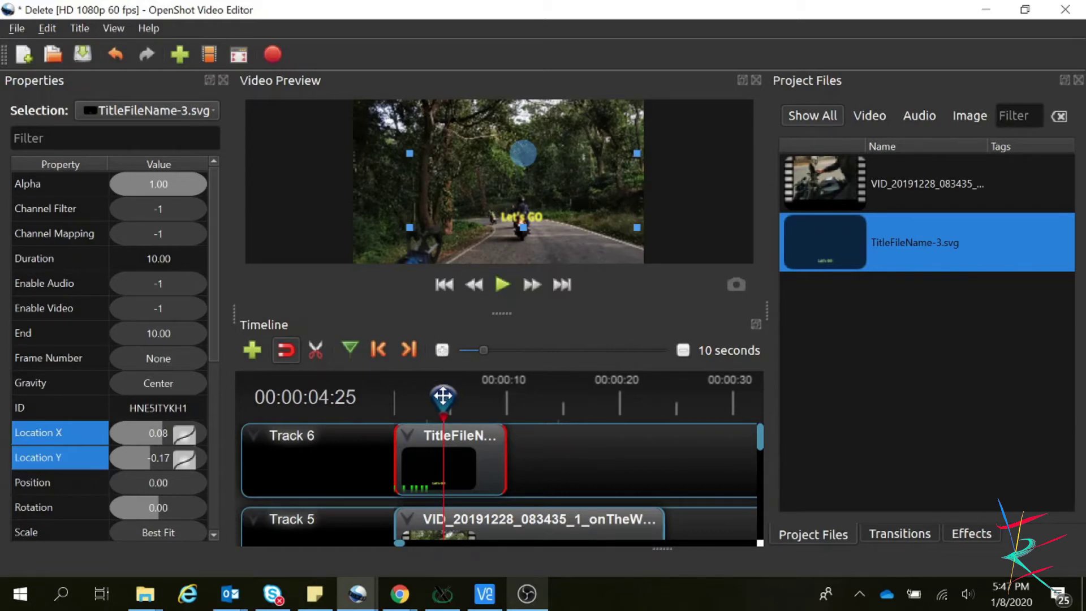
{"action": "key", "text": "ctrl+s"}
{"action": "left_click_drag", "start_coordinate": [442, 395], "coordinate": [434, 398]}
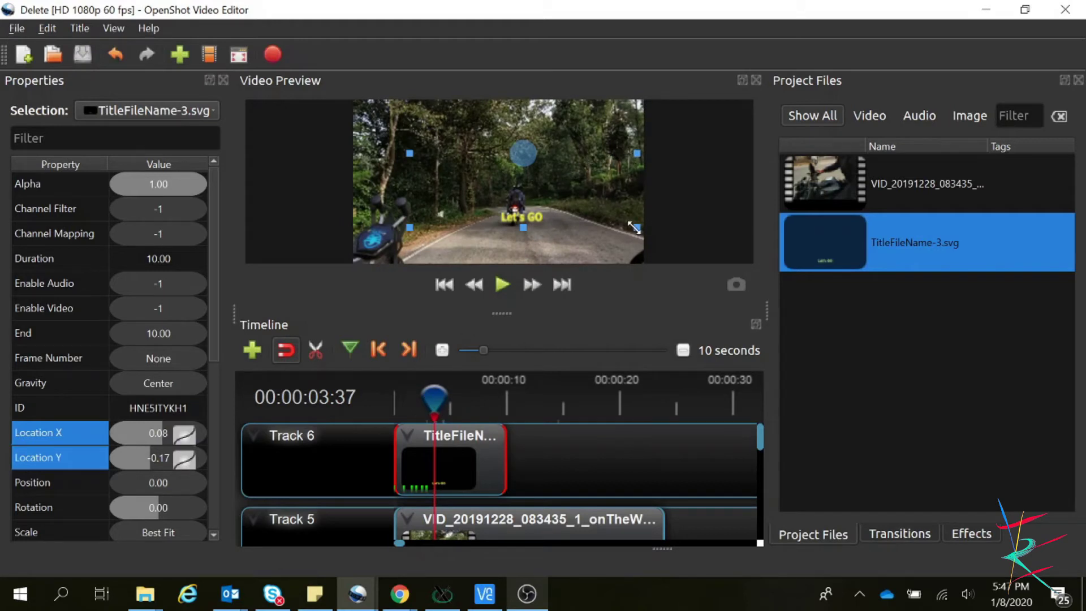
{"action": "left_click_drag", "start_coordinate": [634, 227], "coordinate": [601, 222]}
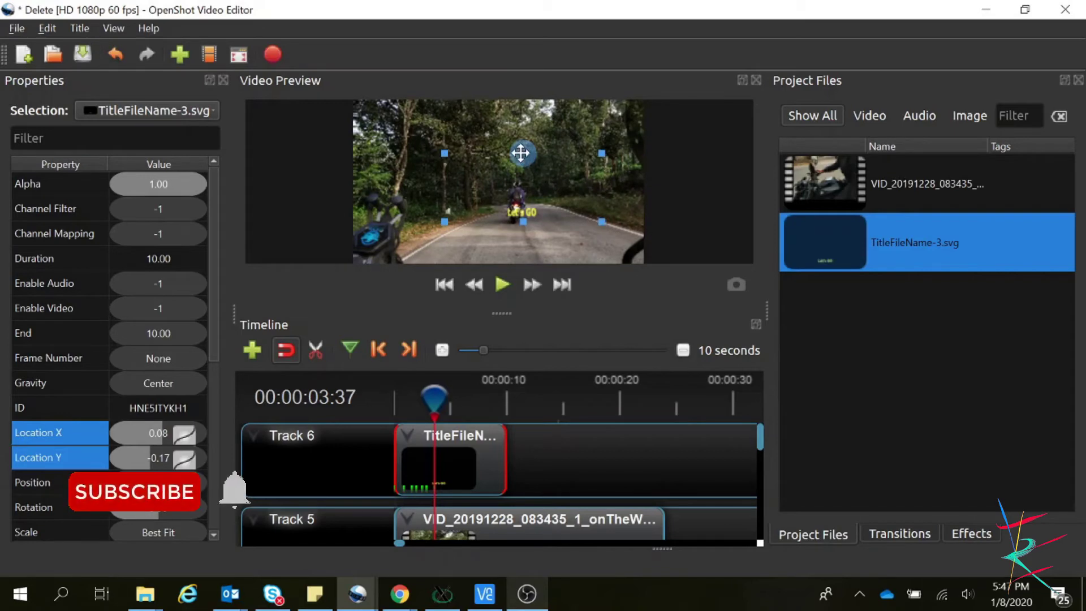
Step: Keyframe the title's location to about X 0.09, Y 0.01 at 00:00:04:25
{"action": "left_click", "coordinate": [437, 396]}
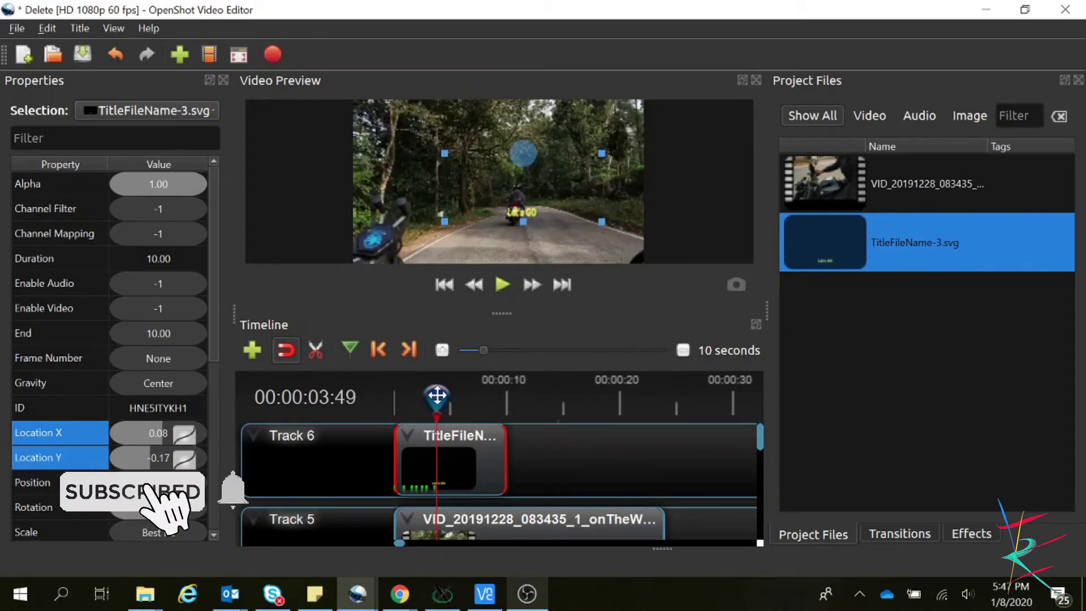
{"action": "left_click_drag", "start_coordinate": [436, 396], "coordinate": [444, 396]}
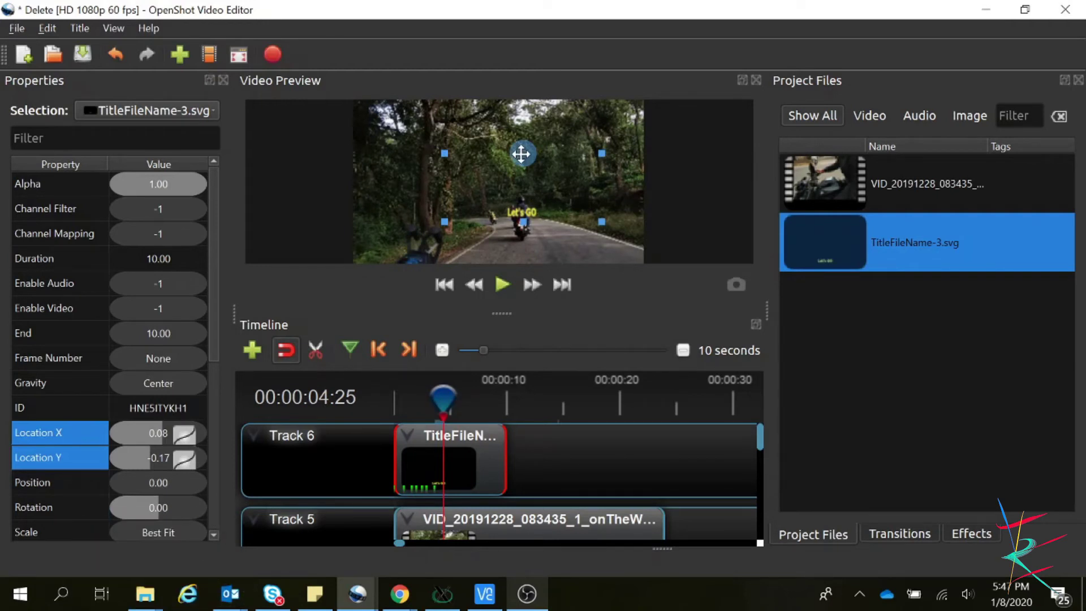
{"action": "left_click_drag", "start_coordinate": [521, 154], "coordinate": [525, 185]}
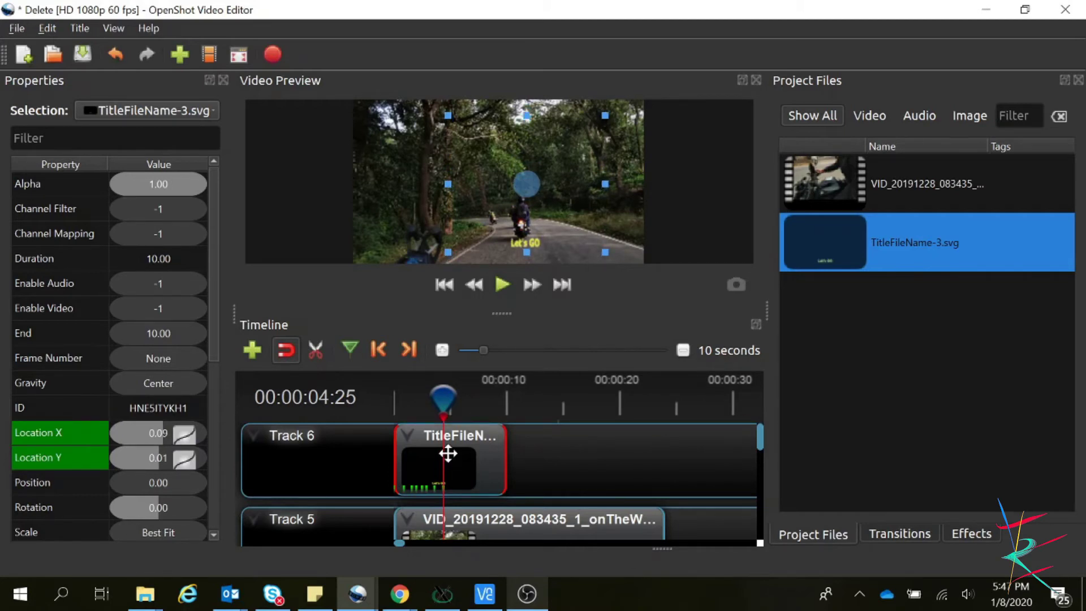
Step: Keyframe the title's location to about X 0.04, Y -0.08 at 00:00:06:55
{"action": "left_click_drag", "start_coordinate": [444, 396], "coordinate": [455, 397]}
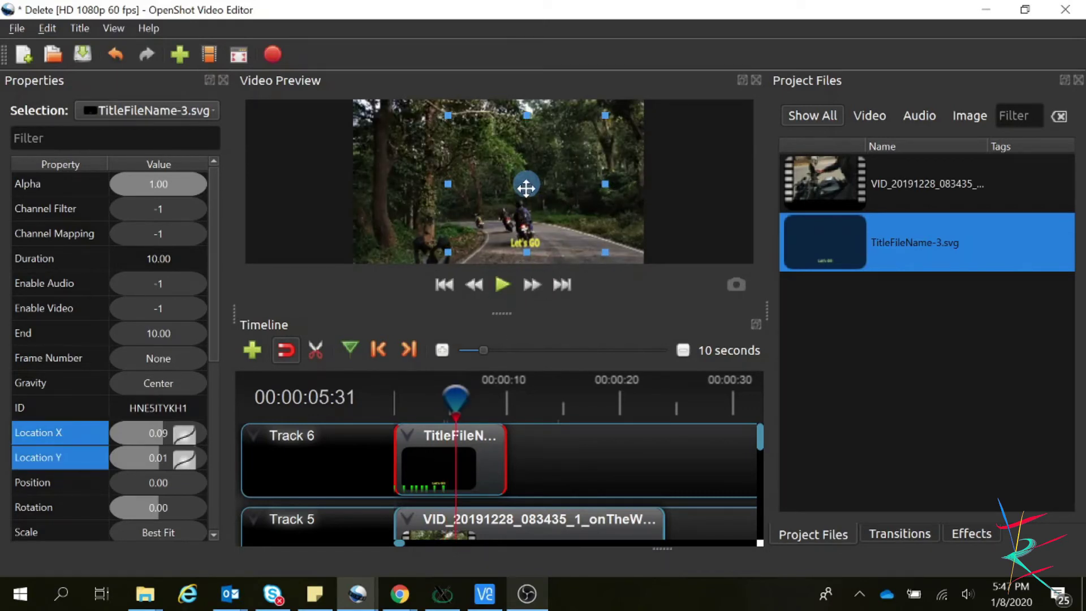
{"action": "left_click_drag", "start_coordinate": [455, 396], "coordinate": [471, 397]}
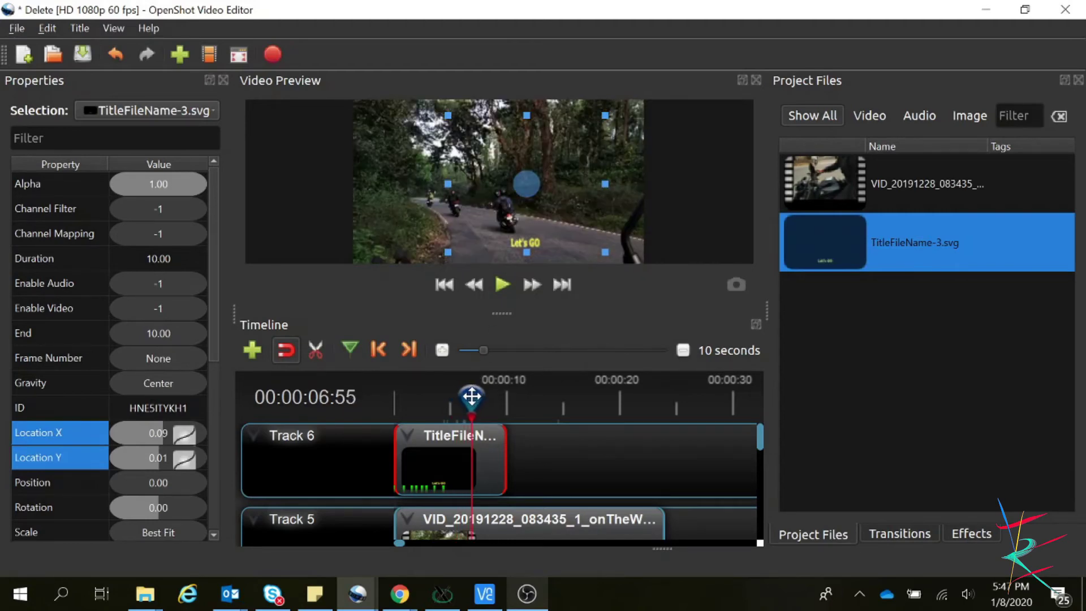
{"action": "left_click_drag", "start_coordinate": [527, 186], "coordinate": [512, 170]}
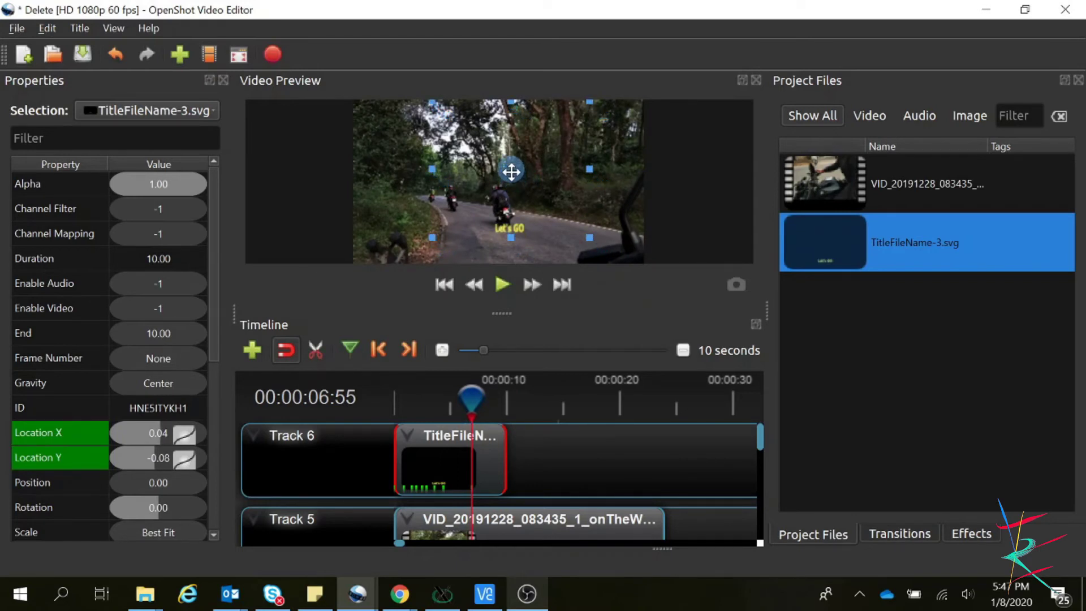
Step: Keyframe the title's location to about X -0.01, Y -0.13 at 00:00:07:49 and deselect the title clip
{"action": "left_click_drag", "start_coordinate": [472, 397], "coordinate": [482, 398]}
{"action": "left_click_drag", "start_coordinate": [512, 170], "coordinate": [493, 160]}
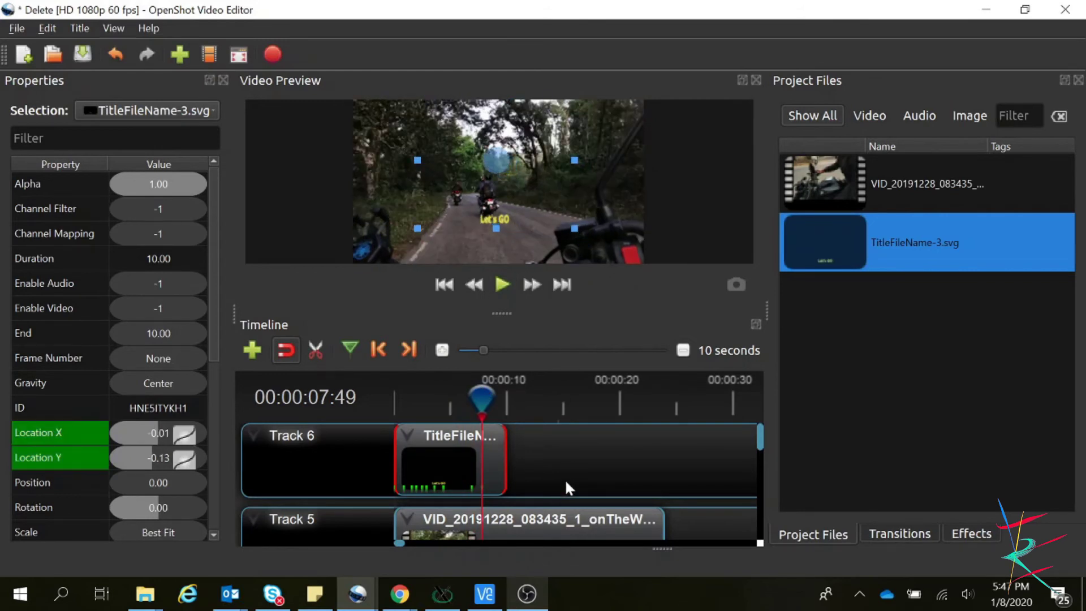
{"action": "left_click", "coordinate": [588, 456]}
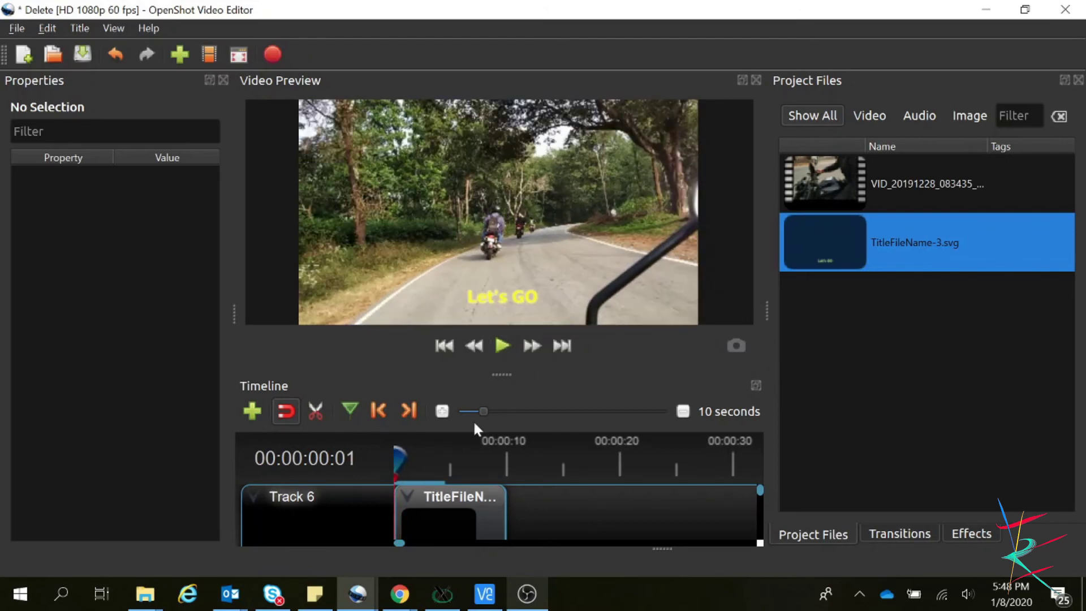
Step: Play back the title animation from the start until just past the title clip's end, and enlarge the timeline area to show both tracks
{"action": "left_click", "coordinate": [502, 346]}
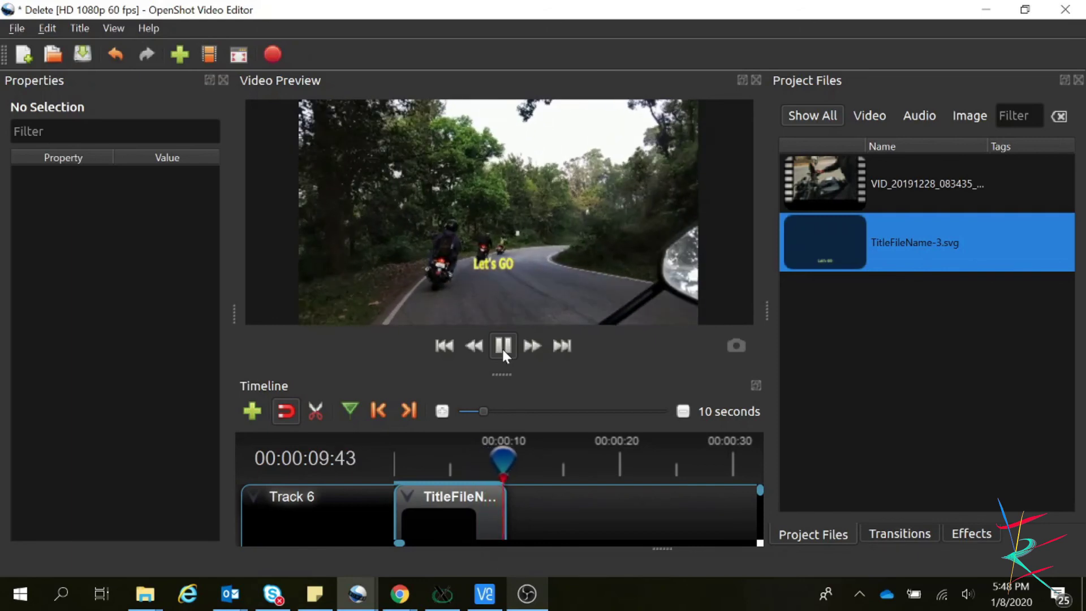
{"action": "left_click", "coordinate": [502, 348]}
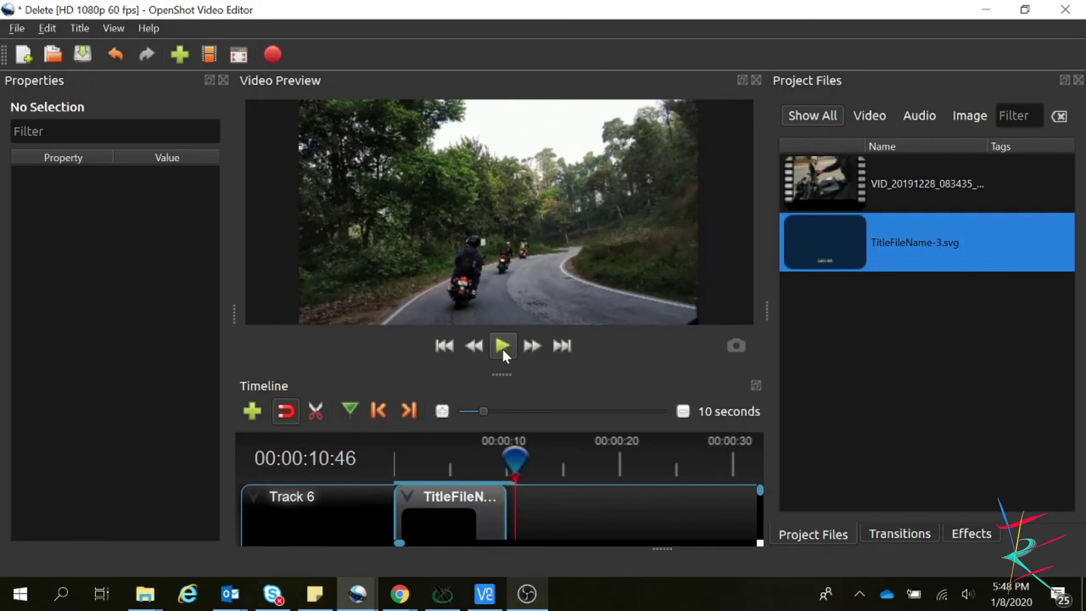
{"action": "left_click_drag", "start_coordinate": [504, 374], "coordinate": [517, 232]}
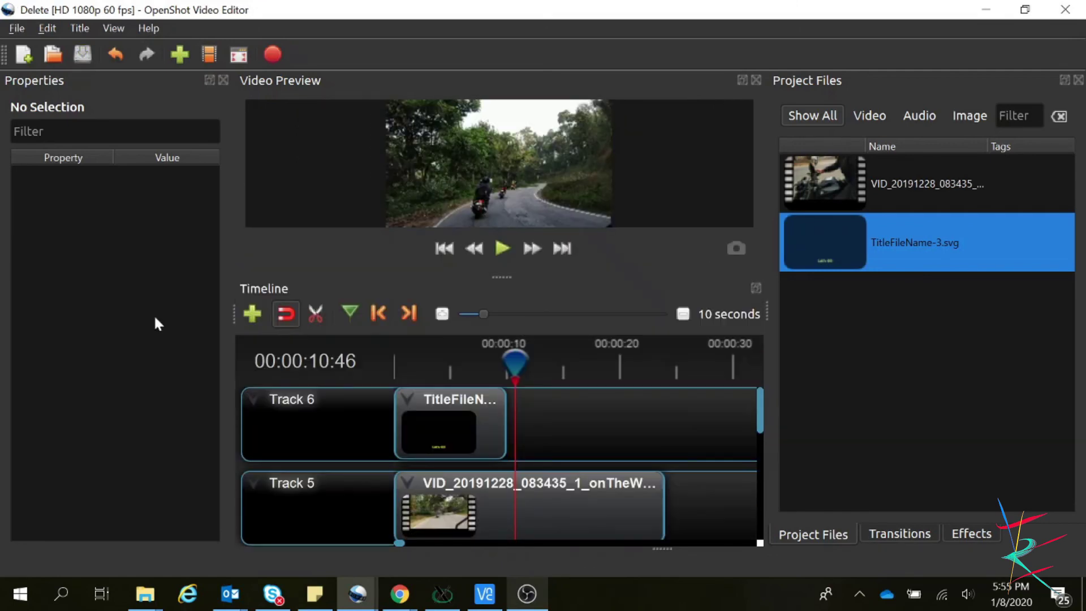